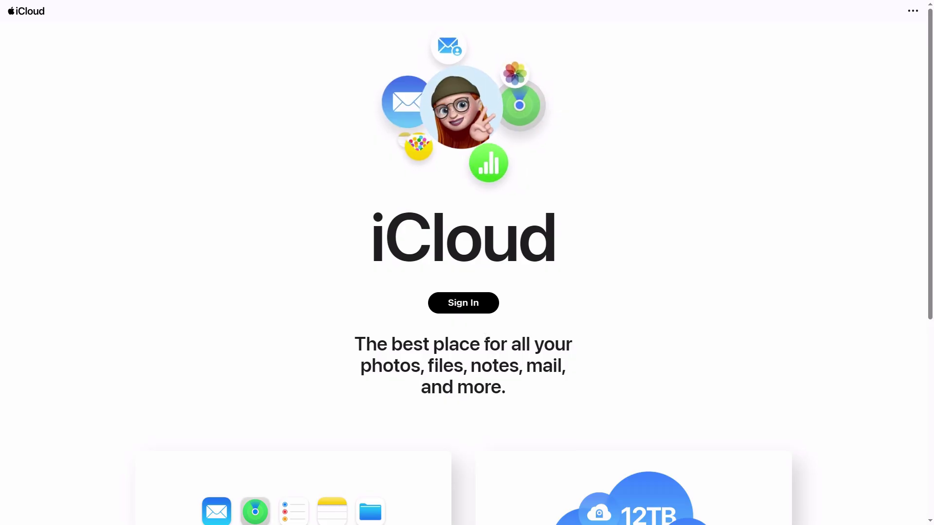
Start a new Apple Account and fill in the first and last name from saved entries.
click(487, 307)
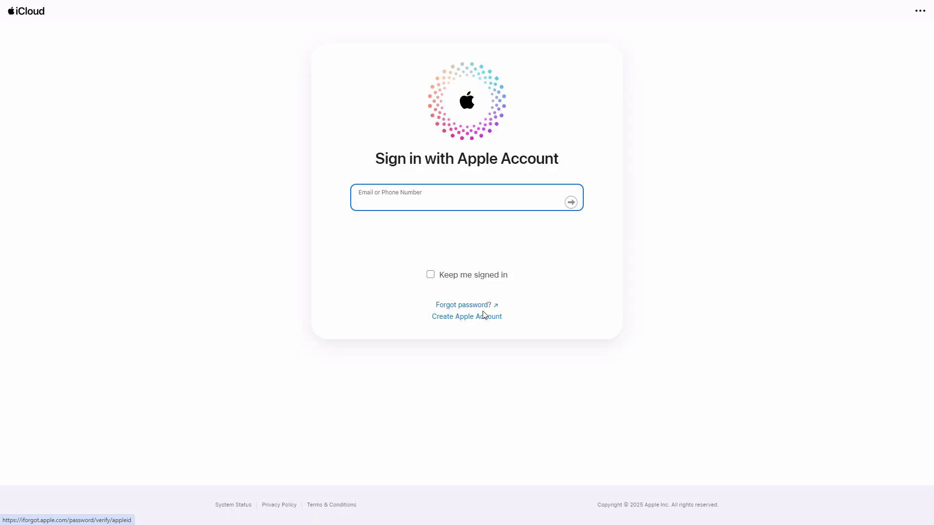
click(483, 316)
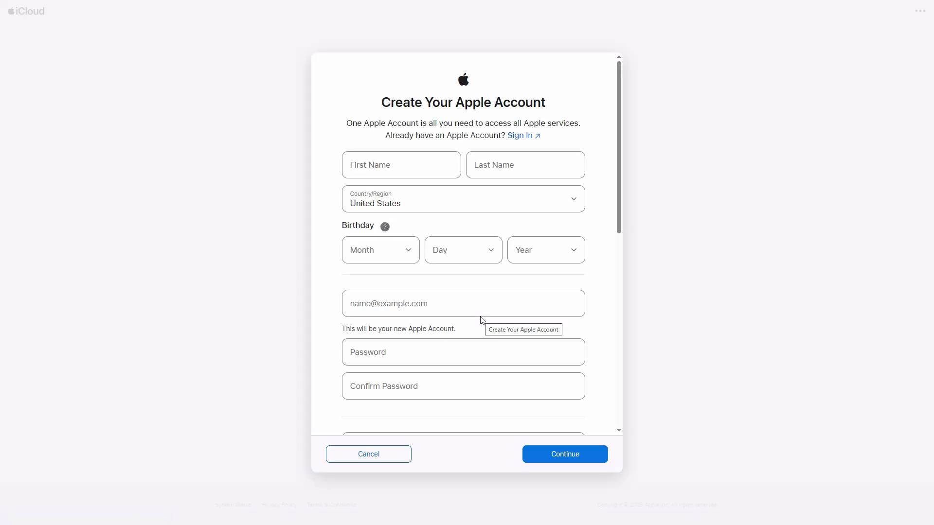
click(430, 154)
text(J)
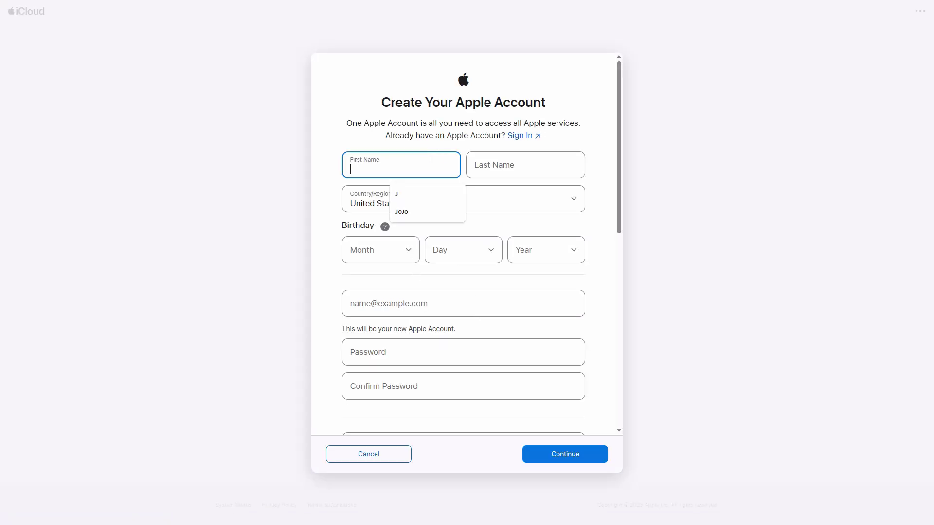
click(422, 205)
click(500, 173)
click(528, 187)
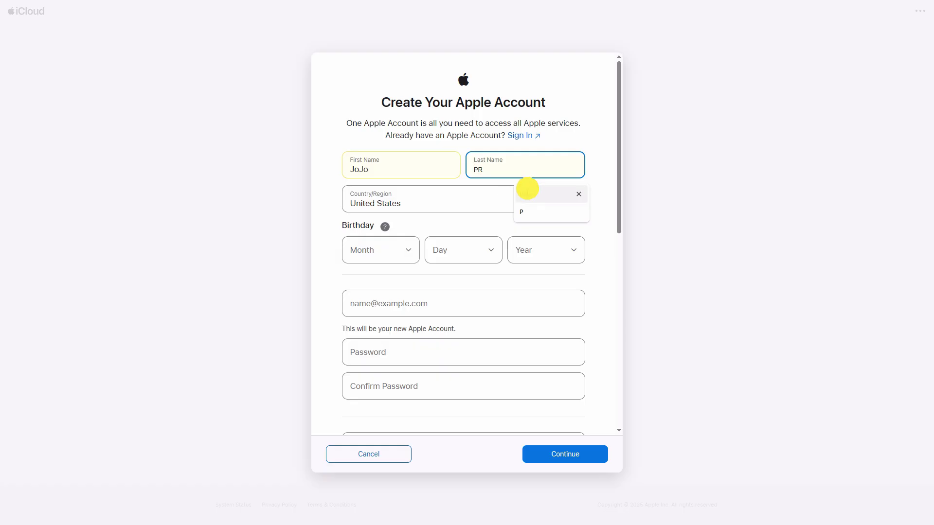
Set the birth month to February and submit the sign-up form.
click(371, 249)
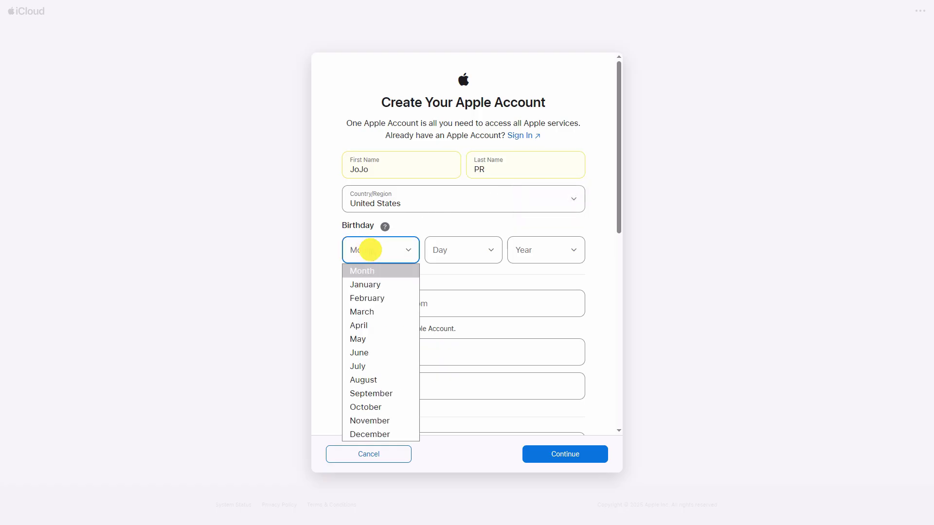
click(375, 299)
click(458, 256)
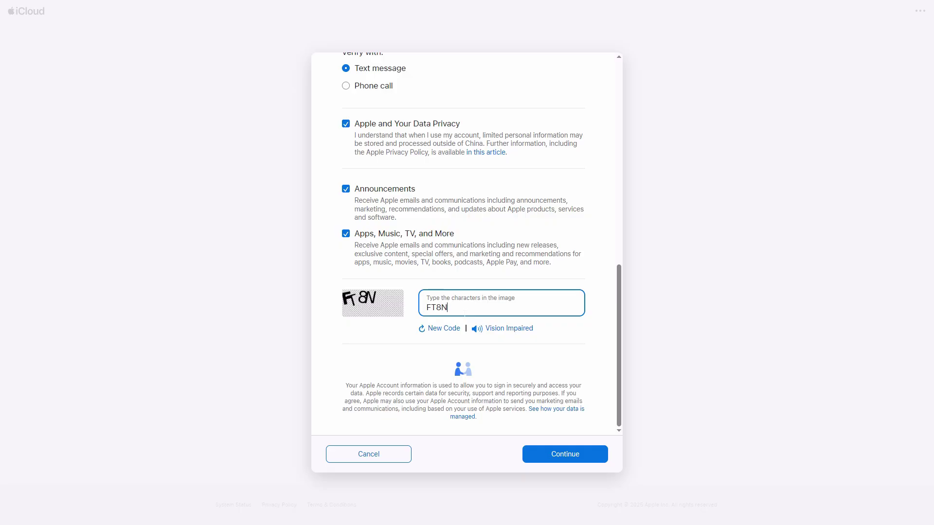
click(553, 452)
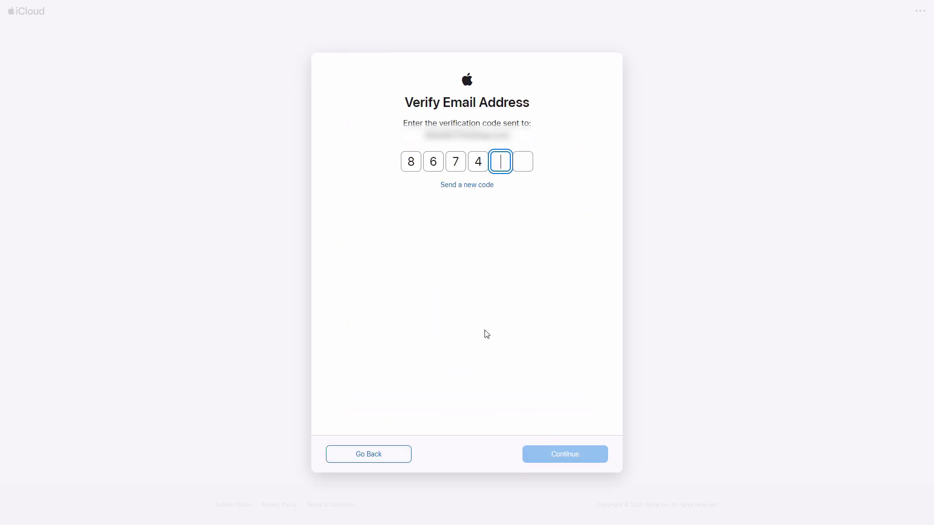
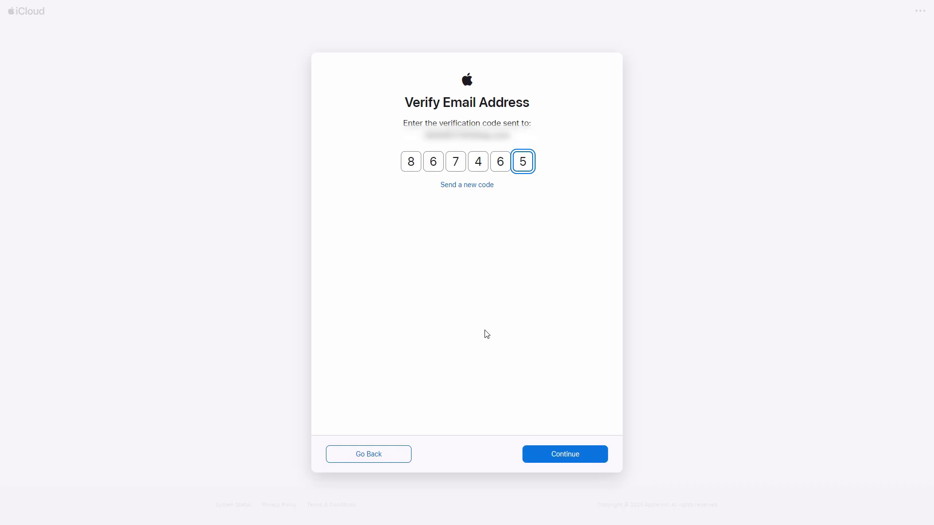
Submit the email and phone verification codes, then dismiss the What's New and Quick Access notices.
click(569, 463)
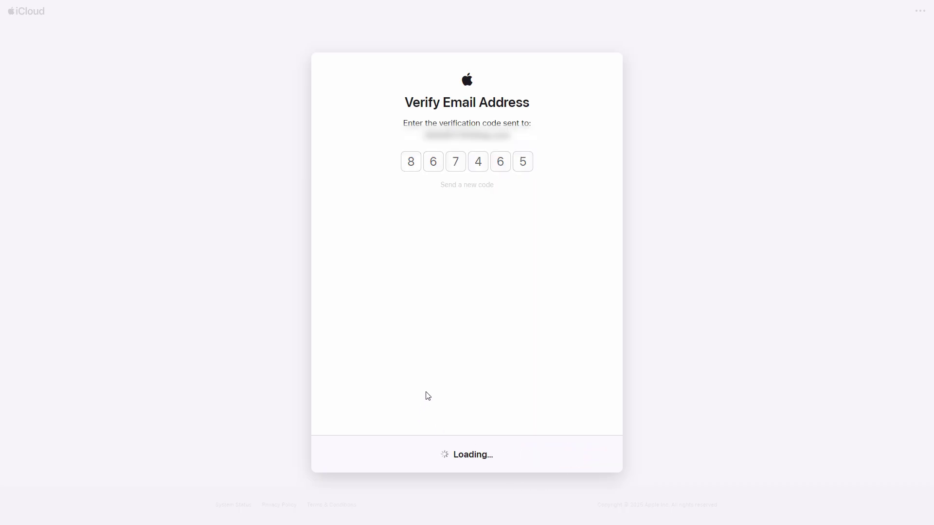
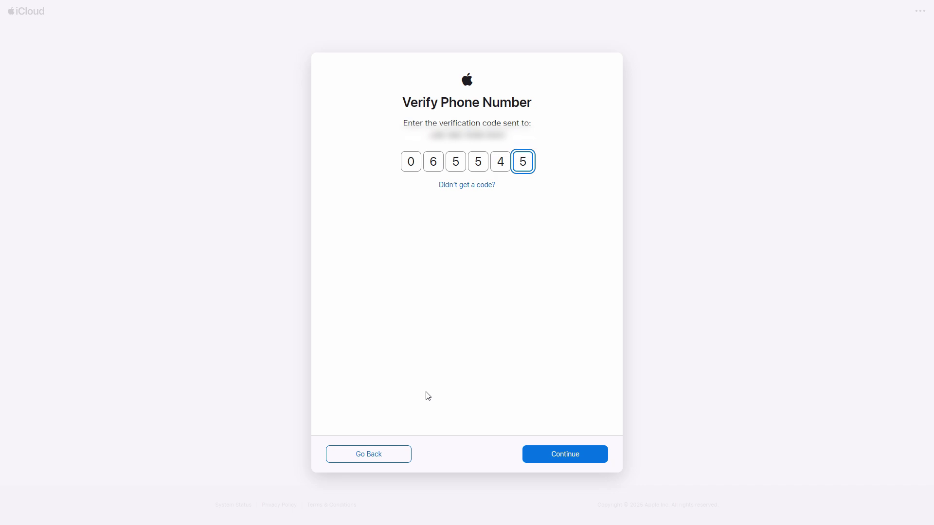
click(576, 465)
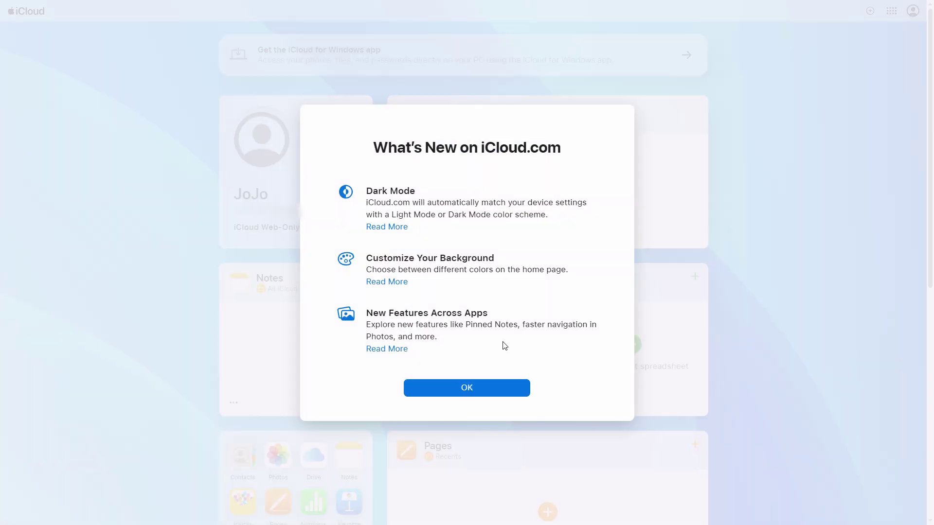
click(482, 388)
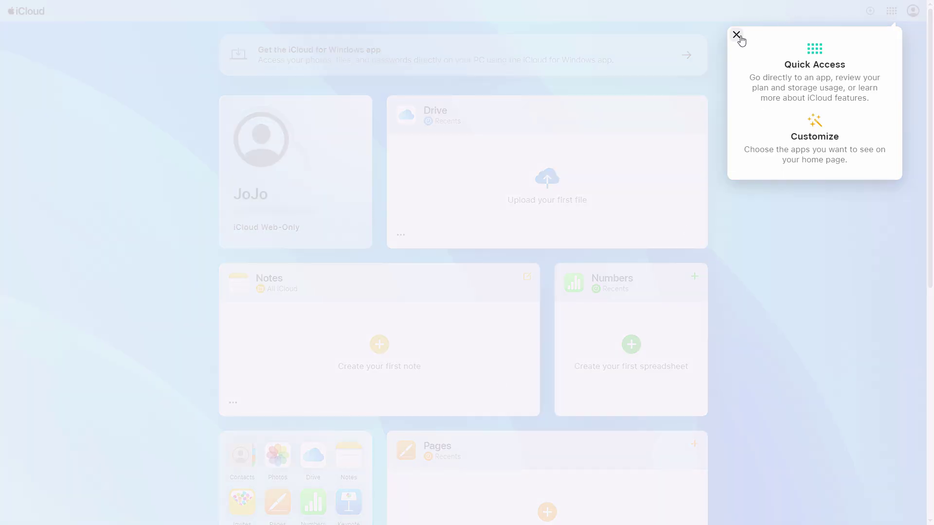
click(736, 34)
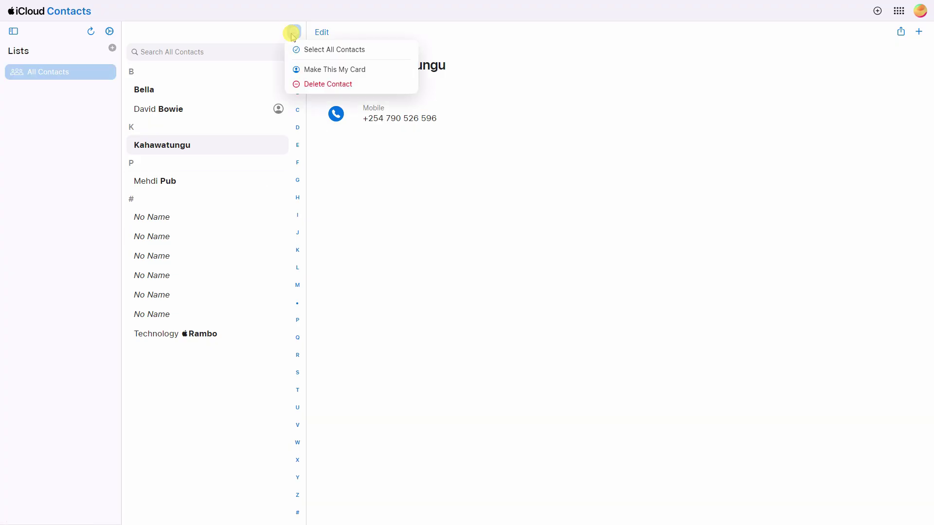
Select all 11 contacts in the old account and export them as a vCard.
click(348, 50)
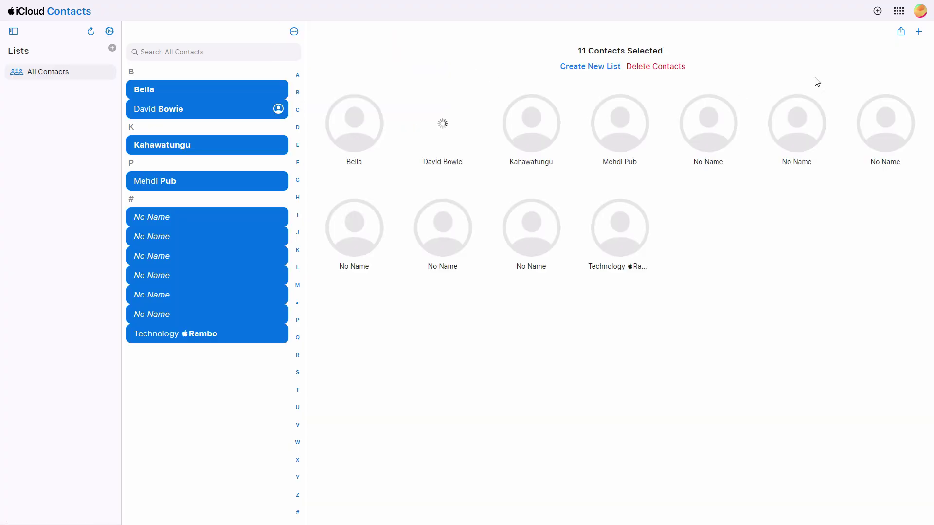
click(901, 32)
click(813, 49)
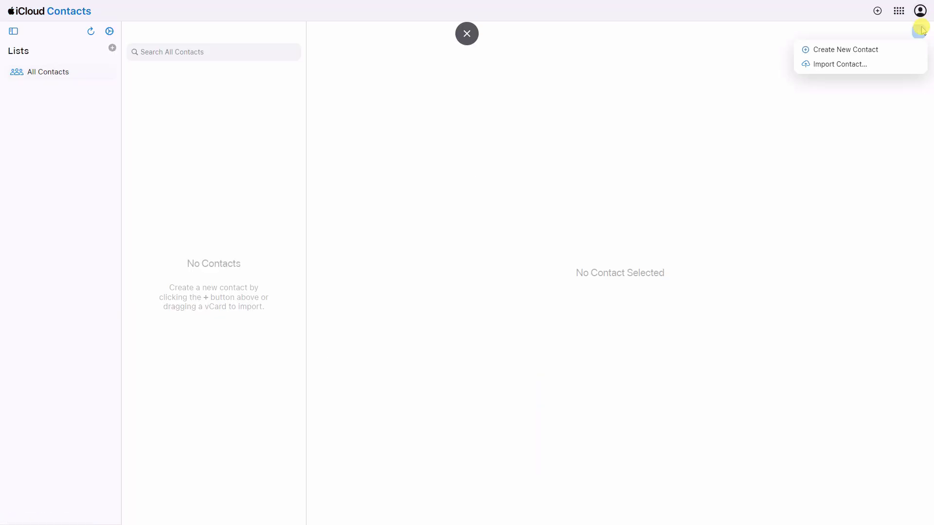
Import the exported .vcf file into the new account's Contacts.
click(853, 63)
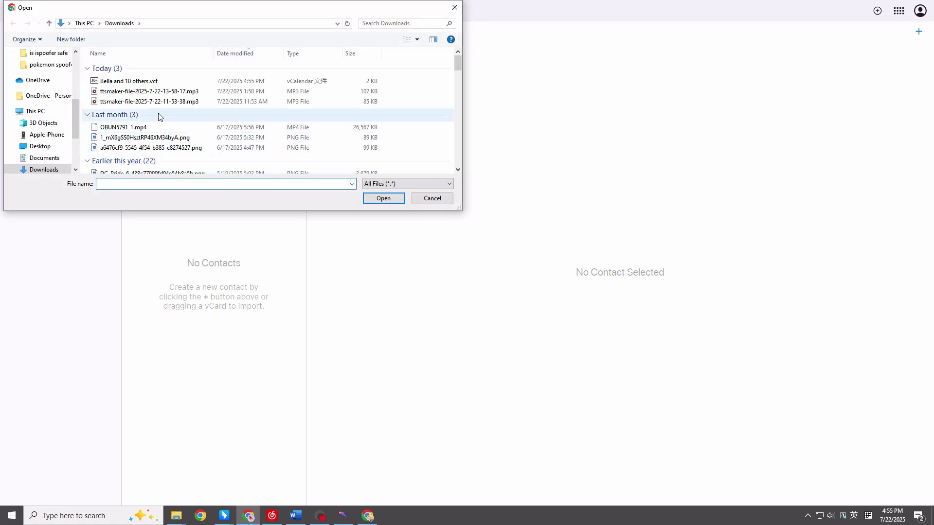
click(168, 81)
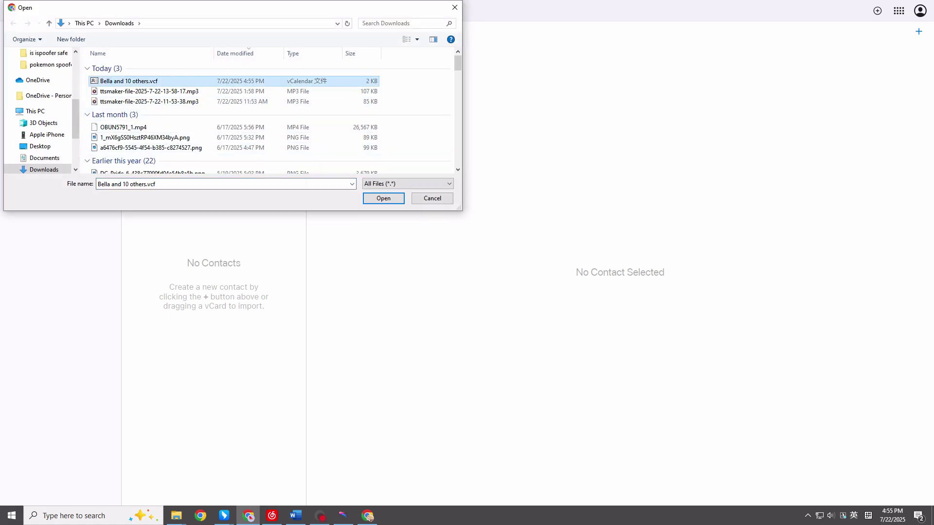
click(375, 198)
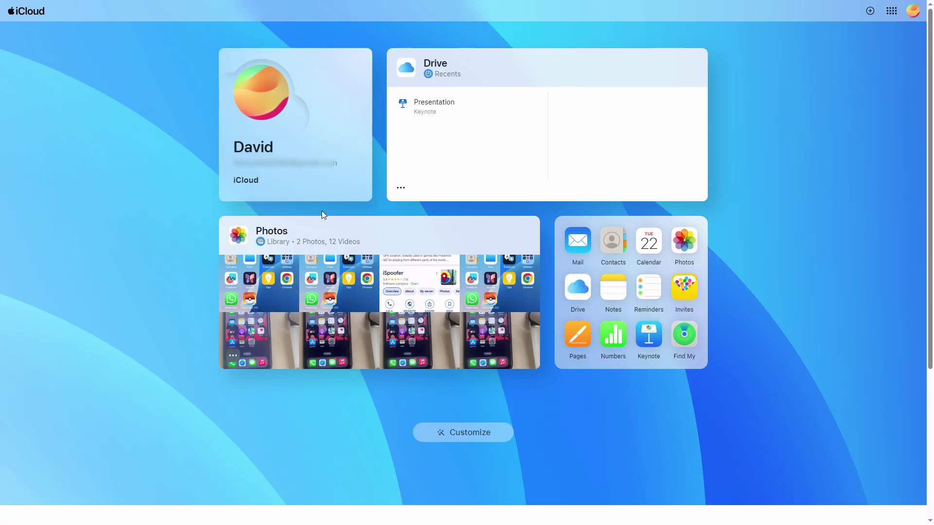
In the old account's Photos, create shared album '1' with the new account's e-mail as invitee.
click(691, 250)
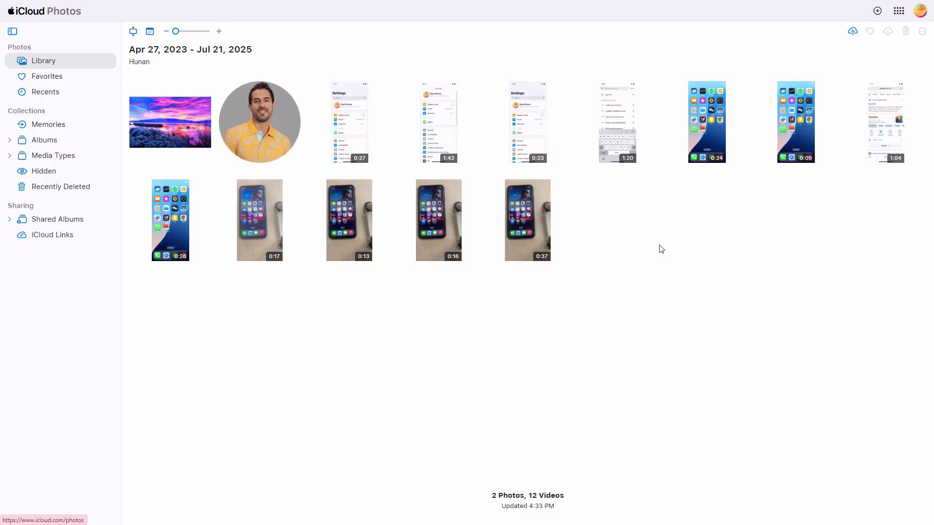
click(63, 219)
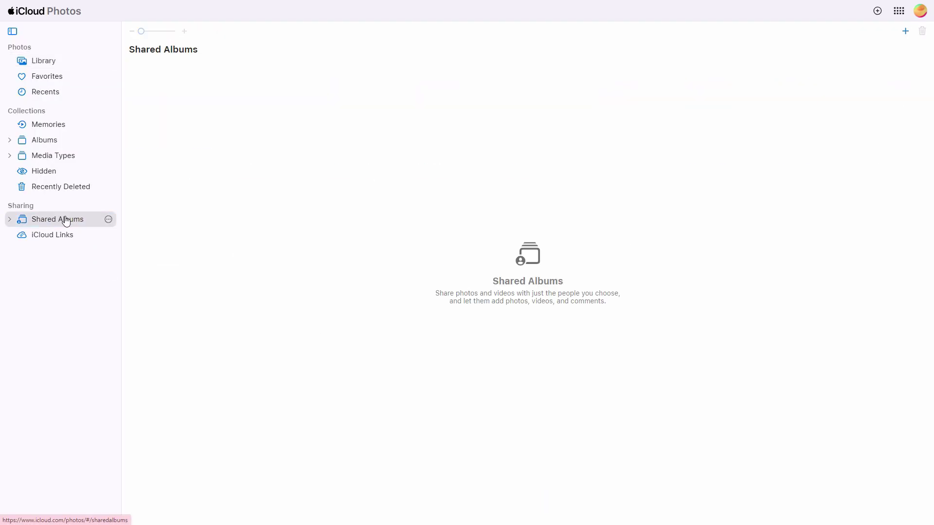
click(906, 28)
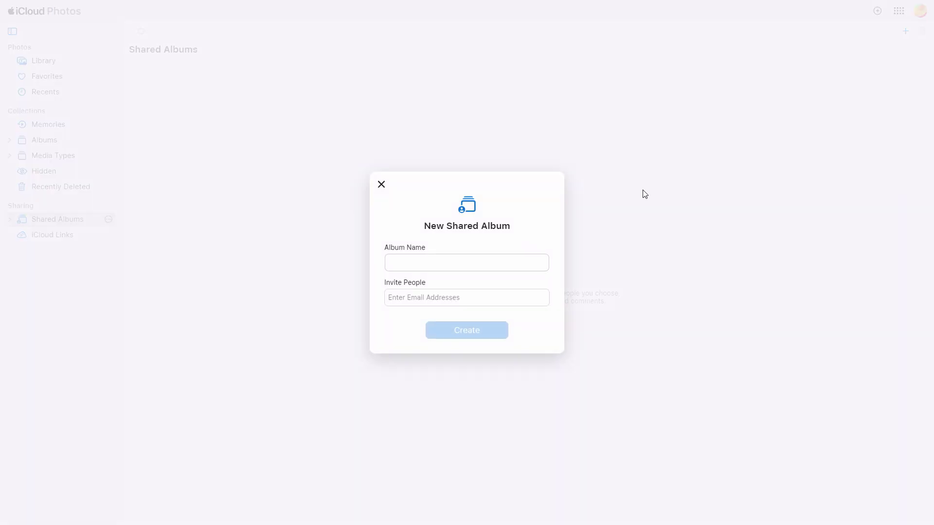
click(459, 261)
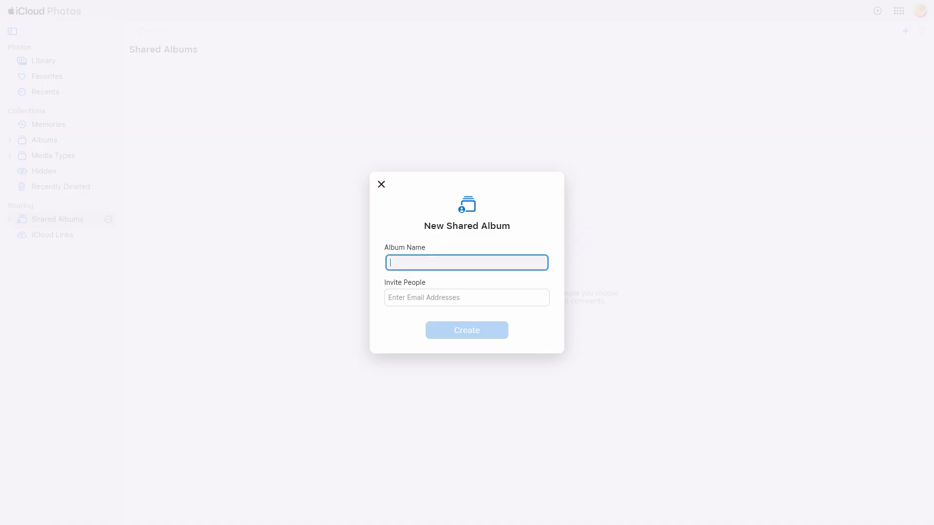
text(1)
key(Tab)
key(ctrl+v)
click(433, 334)
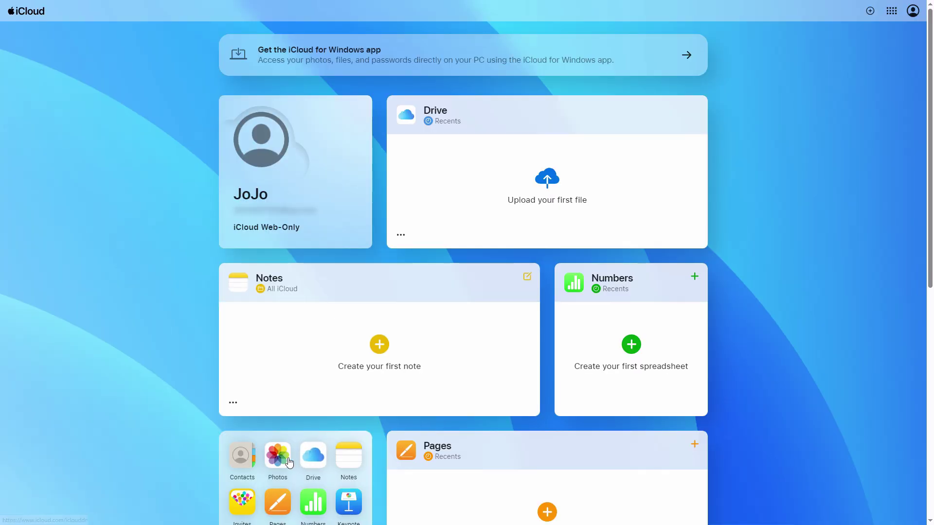
Accept the pending Shared Albums invitation in the new account's Photos, then open the old account's Notes.
click(289, 462)
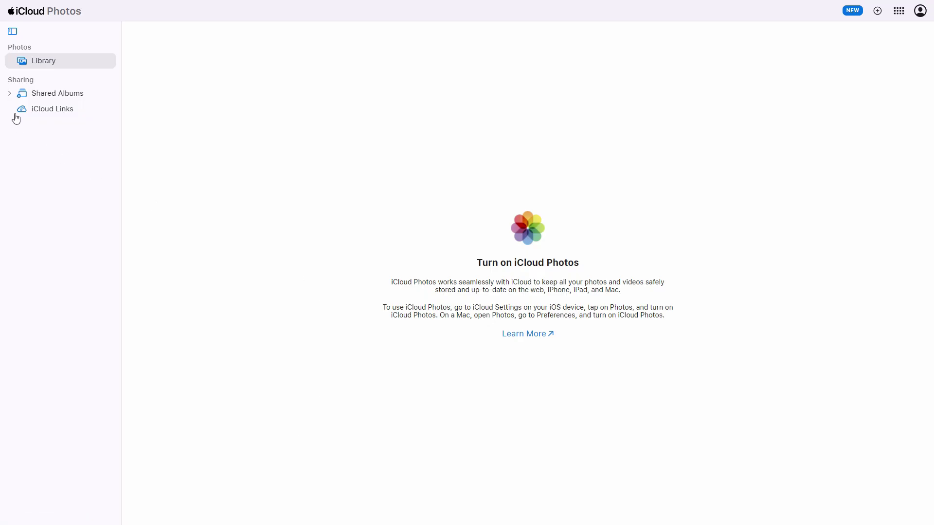
click(64, 94)
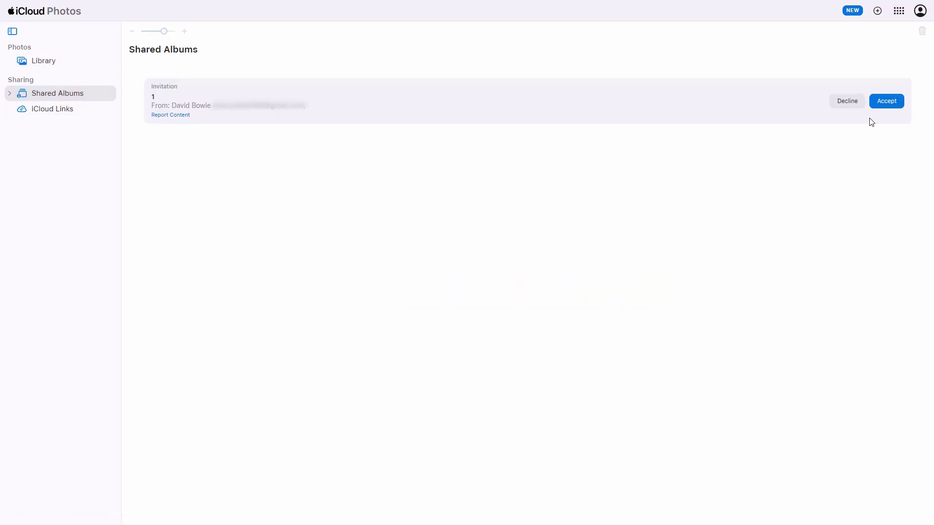
click(886, 105)
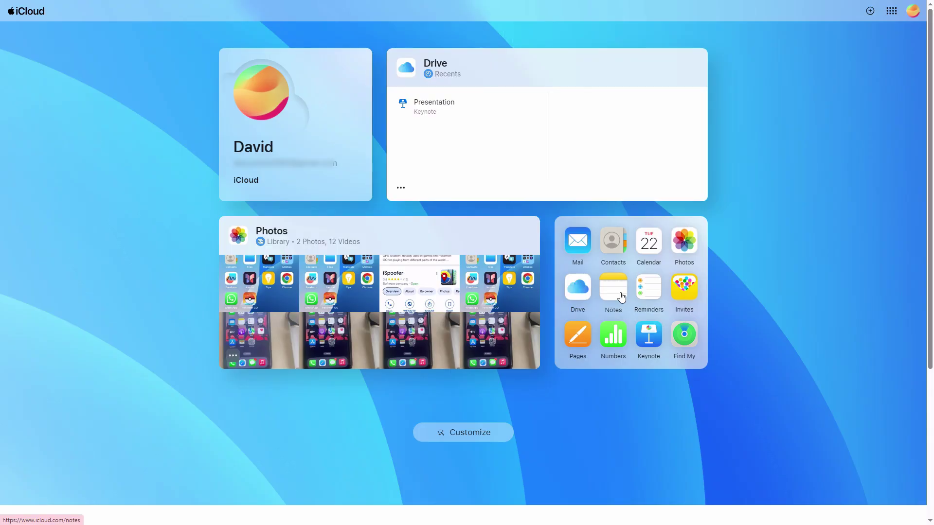
click(623, 298)
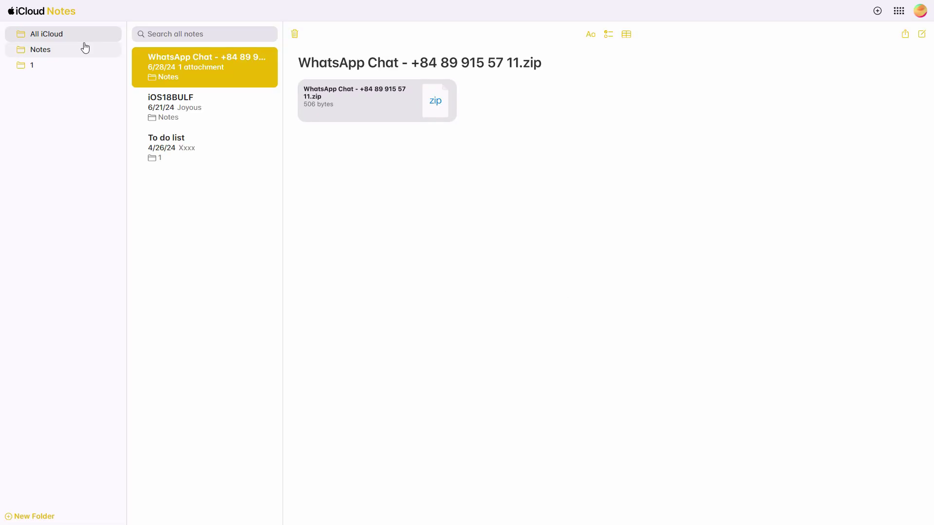
Show All iCloud notes and open Share Note for the WhatsApp Chat note.
click(78, 49)
click(83, 35)
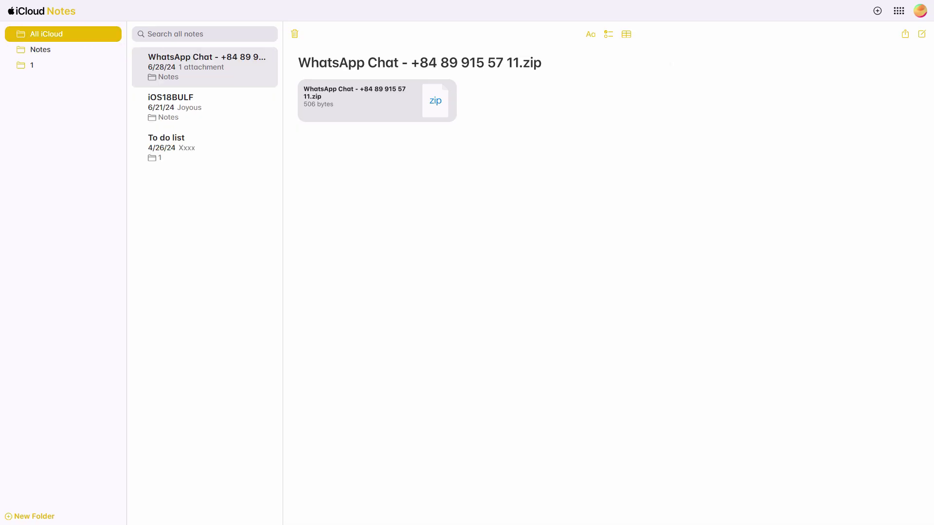
click(905, 34)
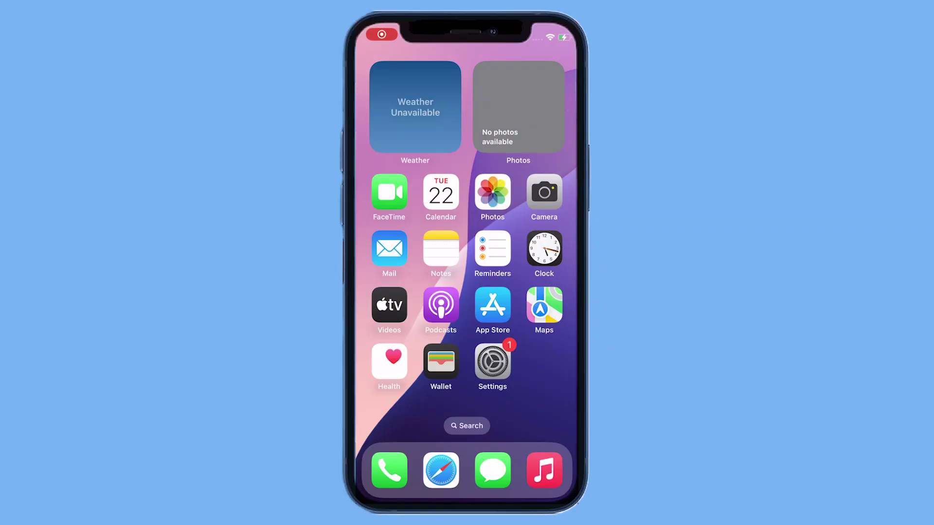
In iPhone Settings, open the Apple Account details and start signing out.
click(494, 360)
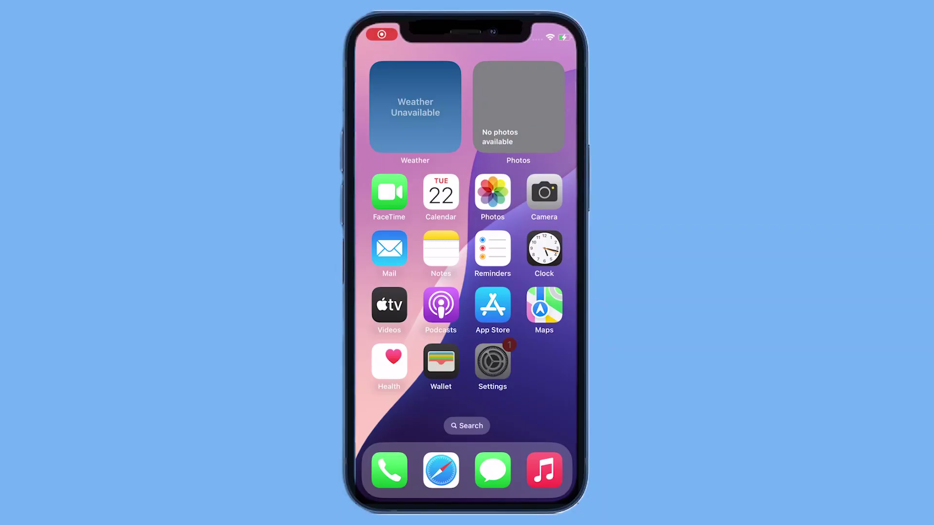
click(448, 164)
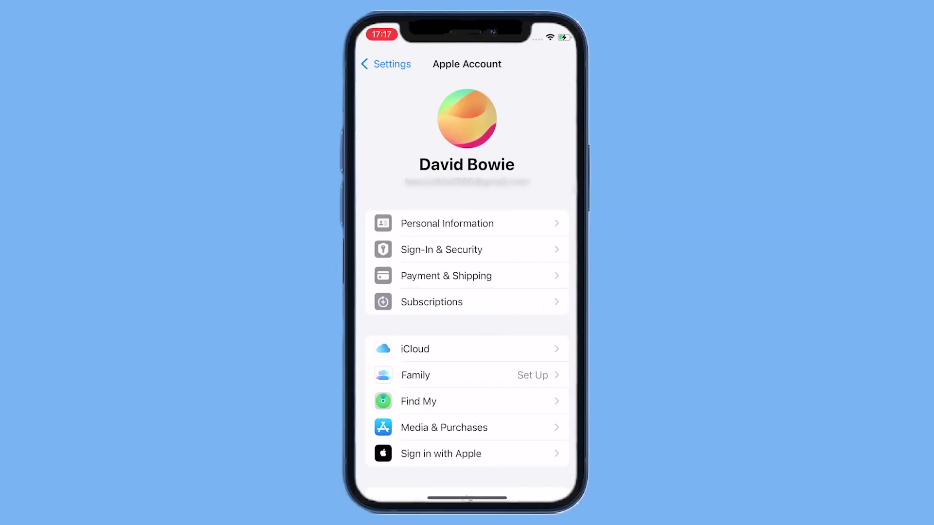
scroll(467, 292, down, 15)
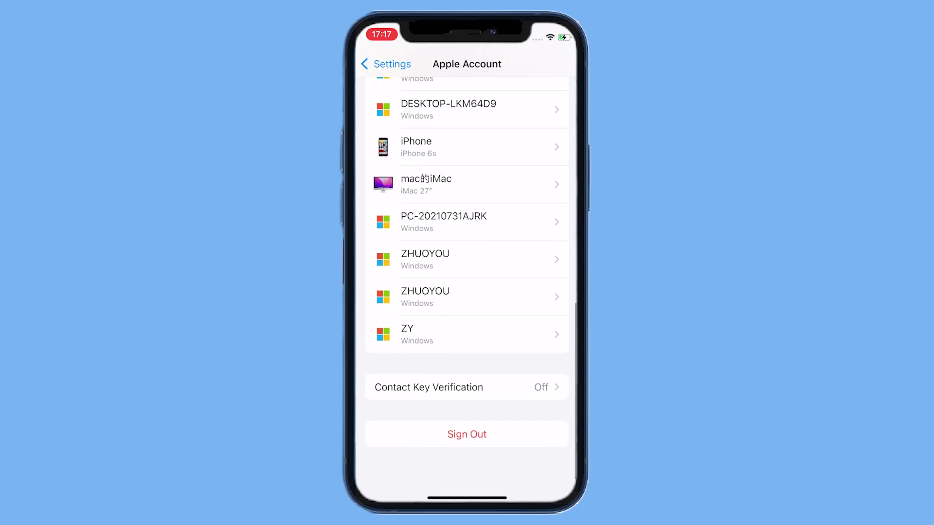
click(467, 449)
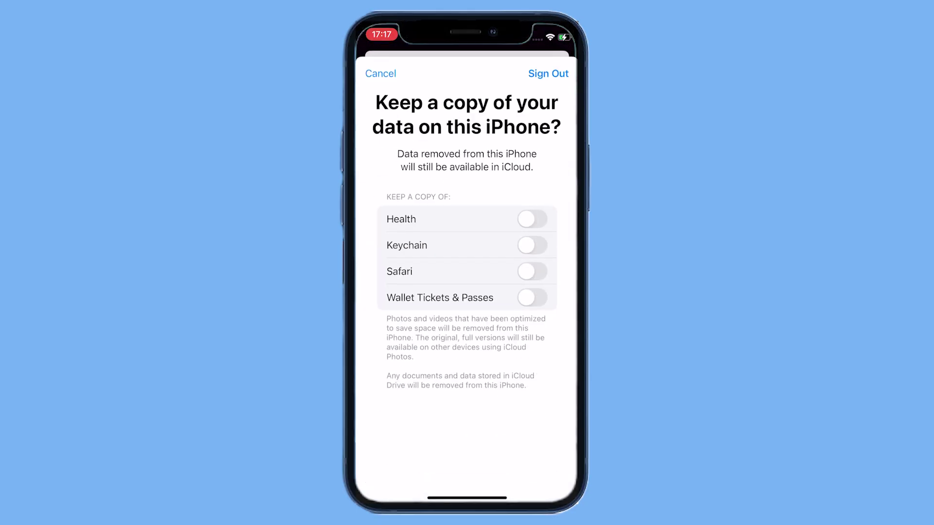
Keep copies of Health, Keychain, Safari and Wallet Tickets & Passes data on the iPhone.
click(532, 219)
click(532, 245)
click(532, 272)
click(532, 298)
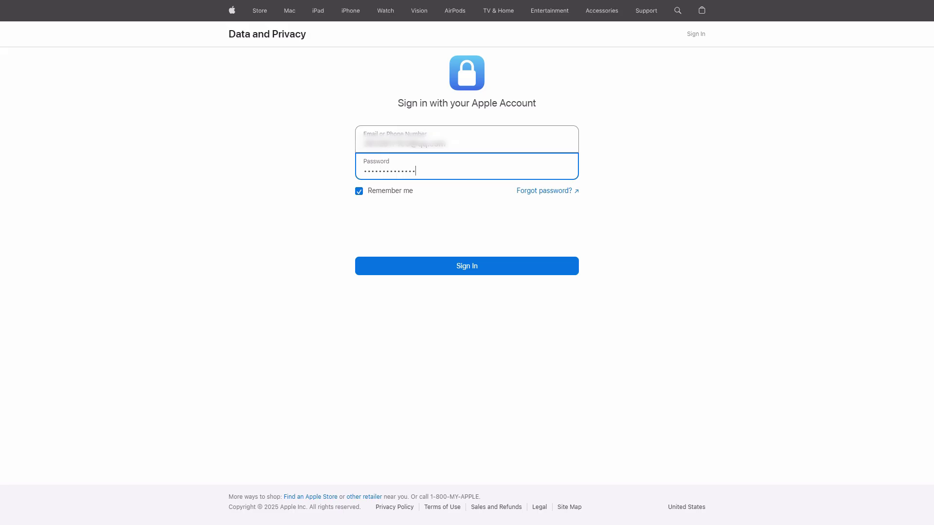
Sign in to Data and Privacy with the two-factor code and start the account deletion request.
click(559, 270)
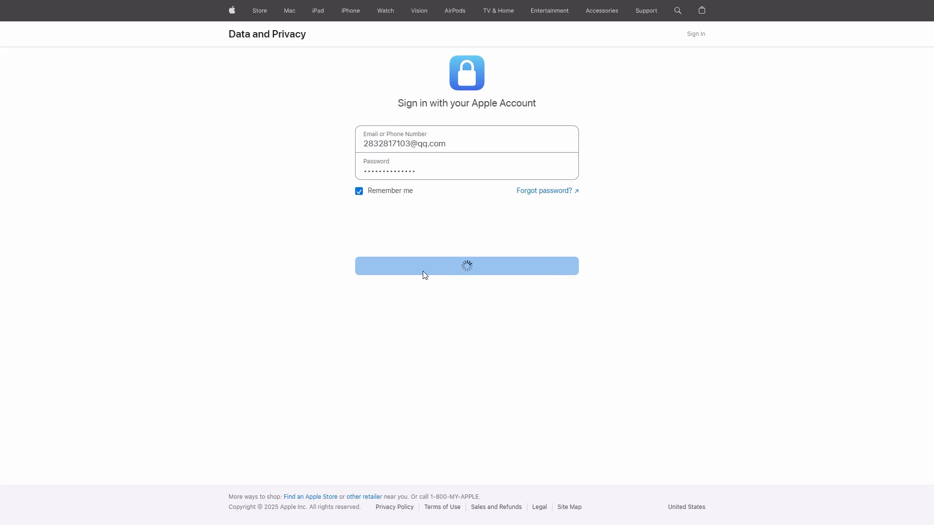
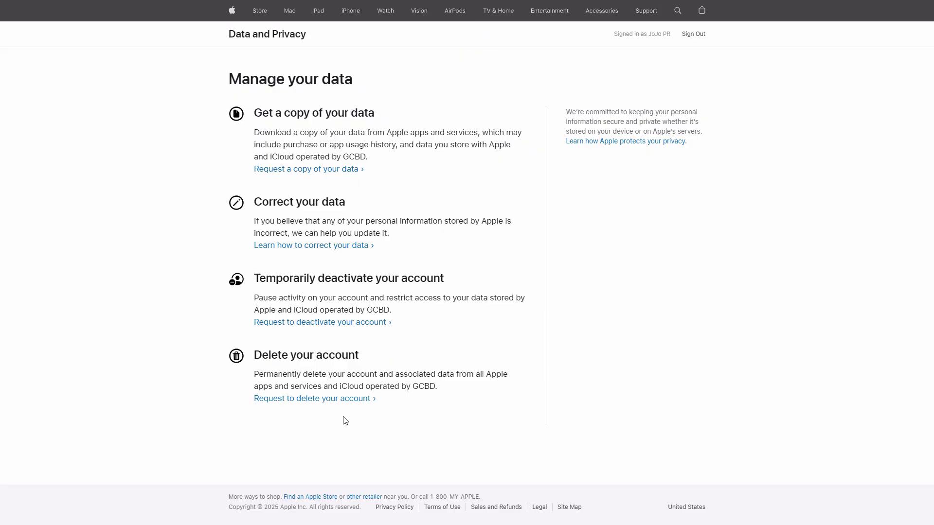
click(358, 399)
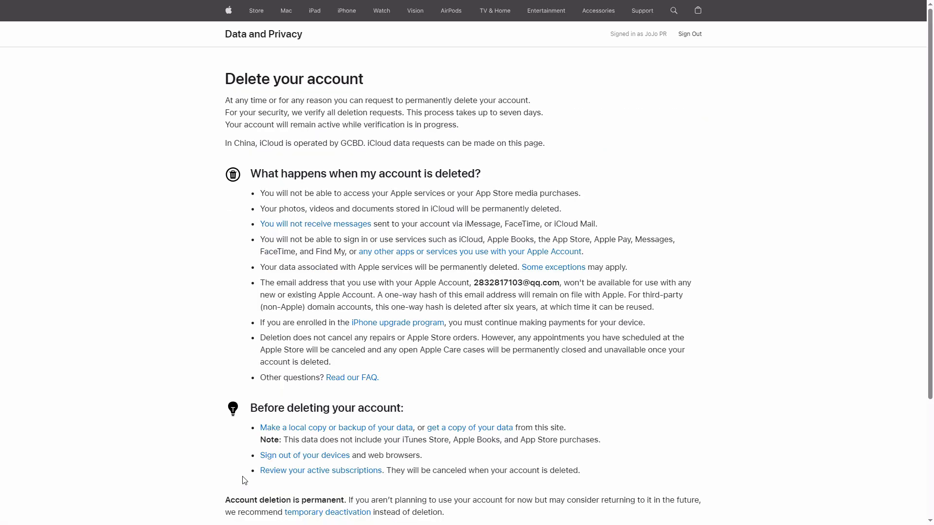
Choose 'I want to stop using my account' as the deletion reason and continue.
scroll(467, 263, down, 3)
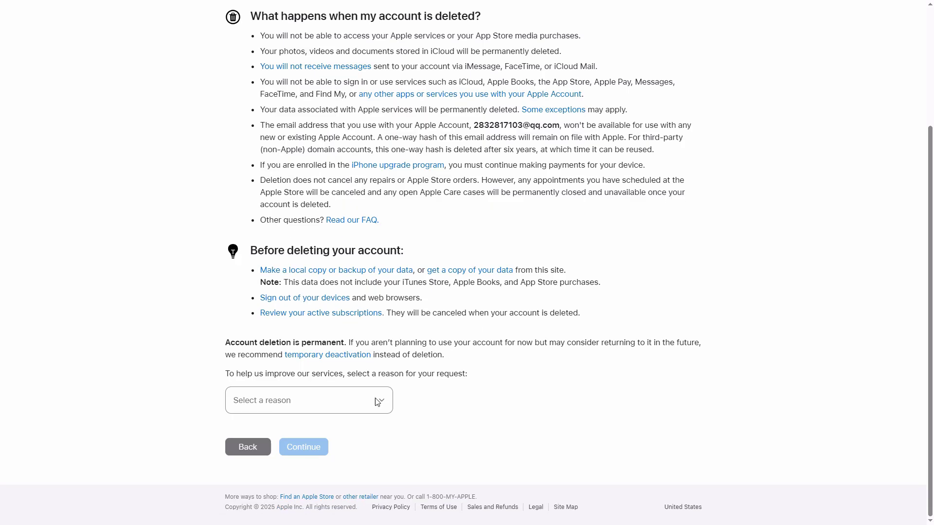
click(329, 395)
click(329, 395)
click(329, 395)
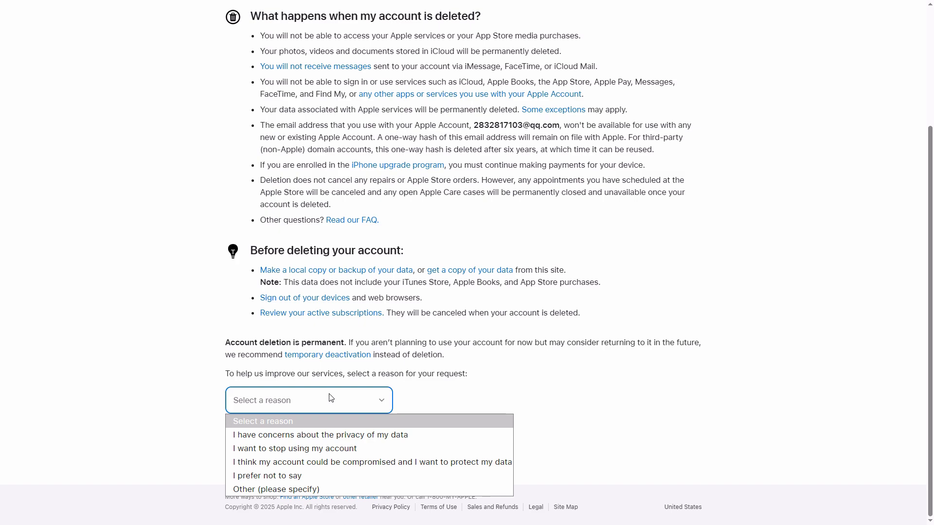
click(323, 448)
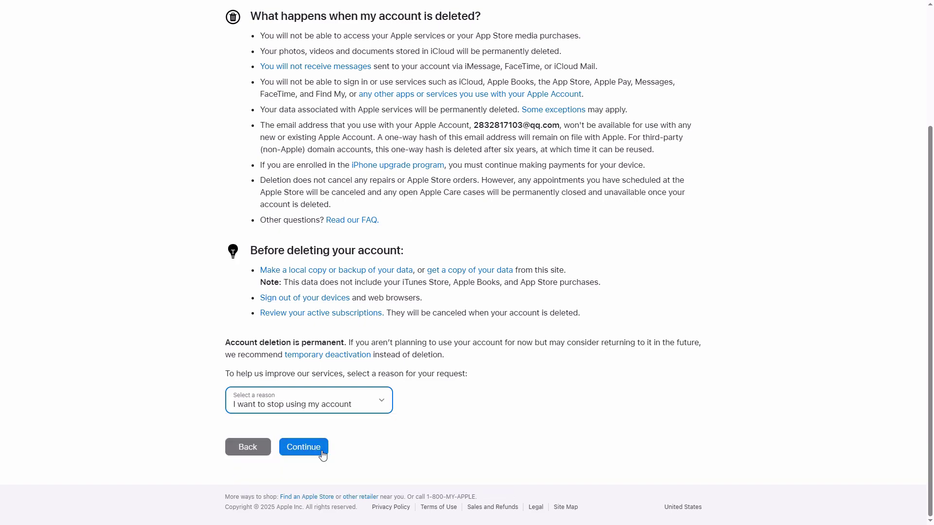
click(292, 444)
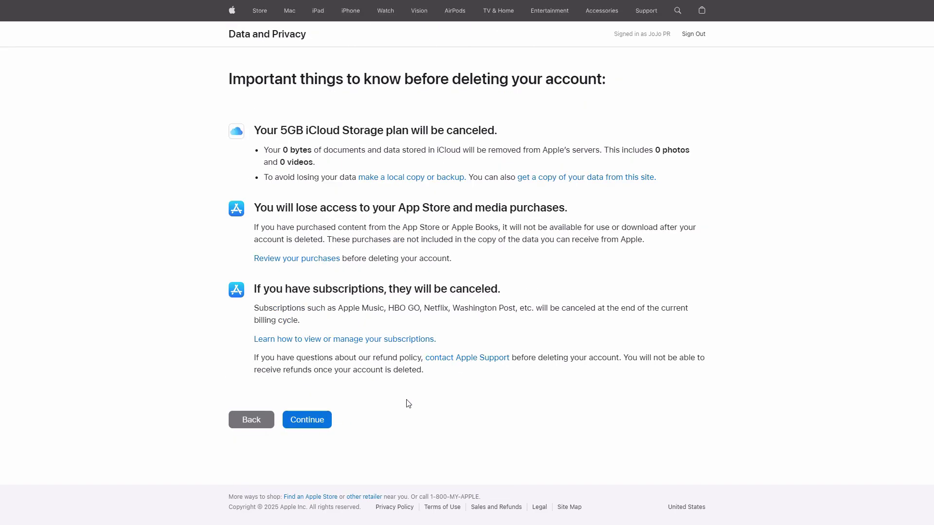
Agree to the deletion terms and conditions and continue.
click(308, 418)
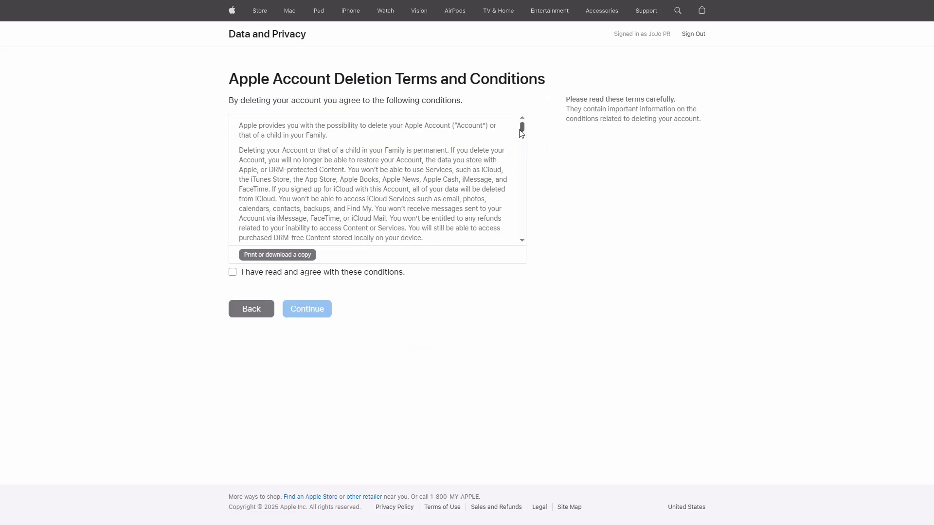
drag(522, 128, 505, 242)
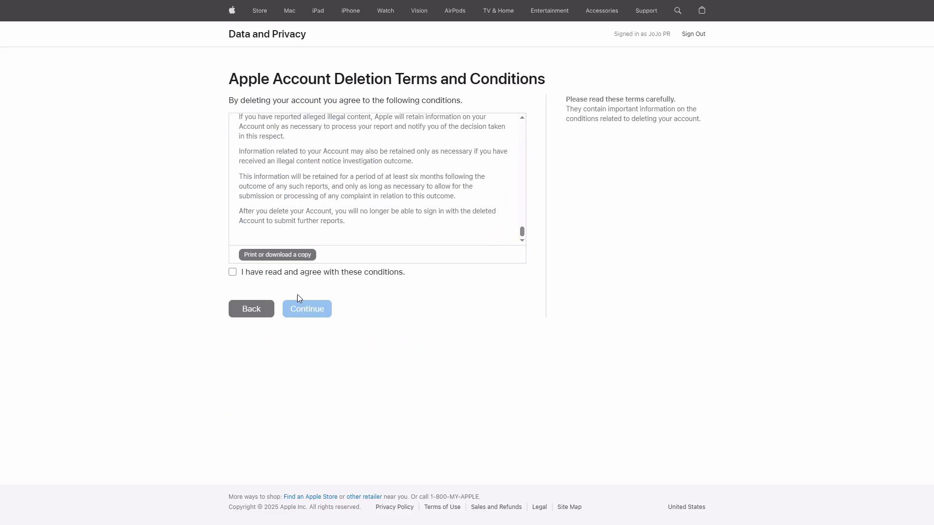
click(233, 273)
click(316, 308)
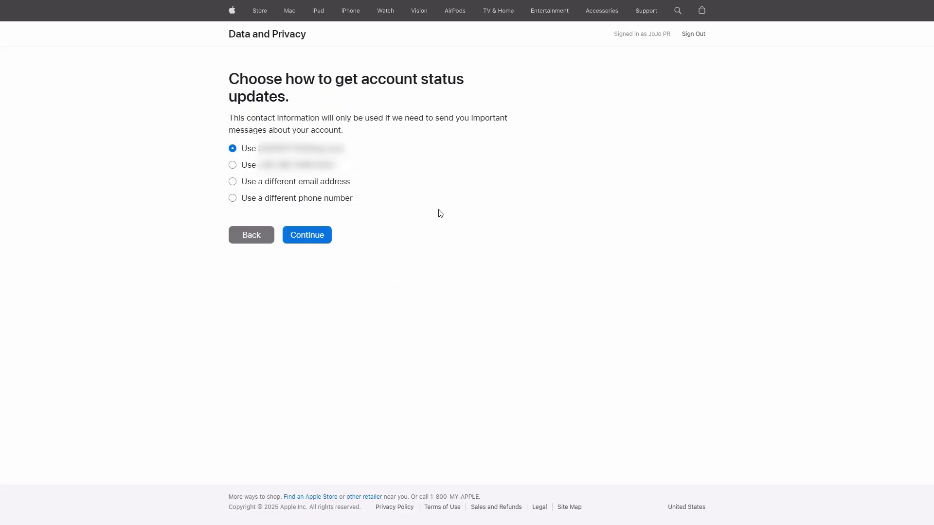
Keep the default contact for status updates and re-enter the issued access code.
click(315, 232)
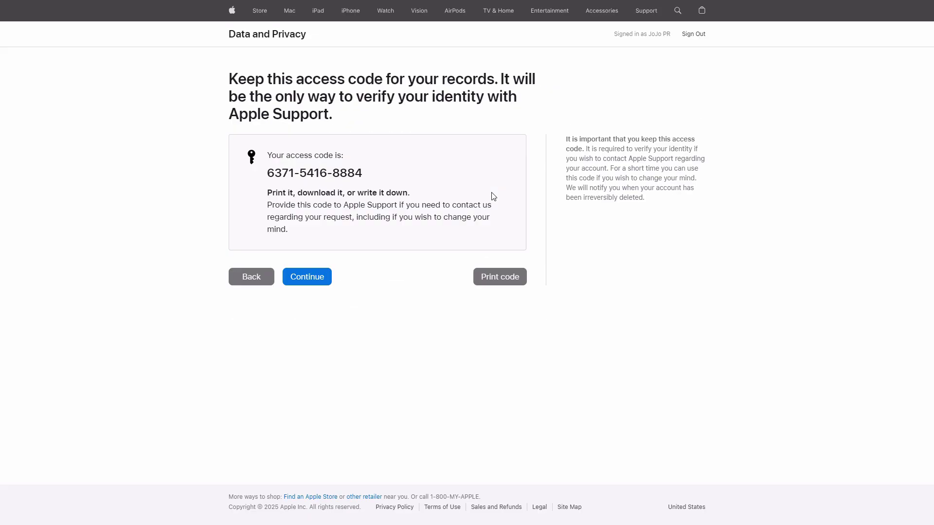
click(307, 277)
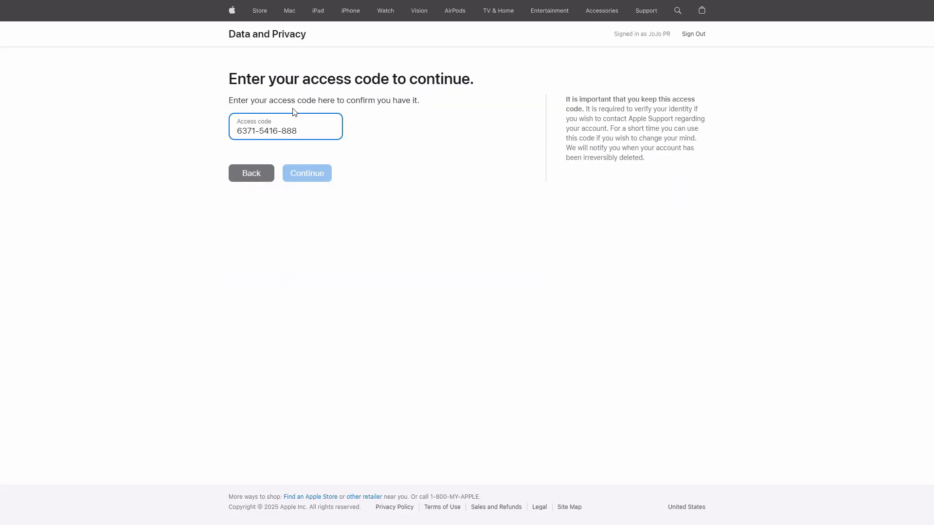
text(4)
click(302, 172)
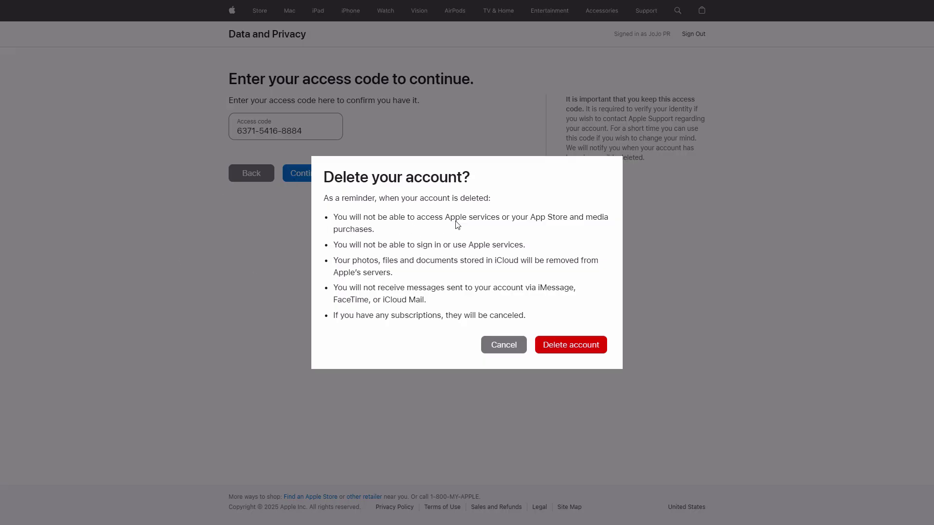
Confirm permanent deletion of the account.
drag(332, 216, 374, 229)
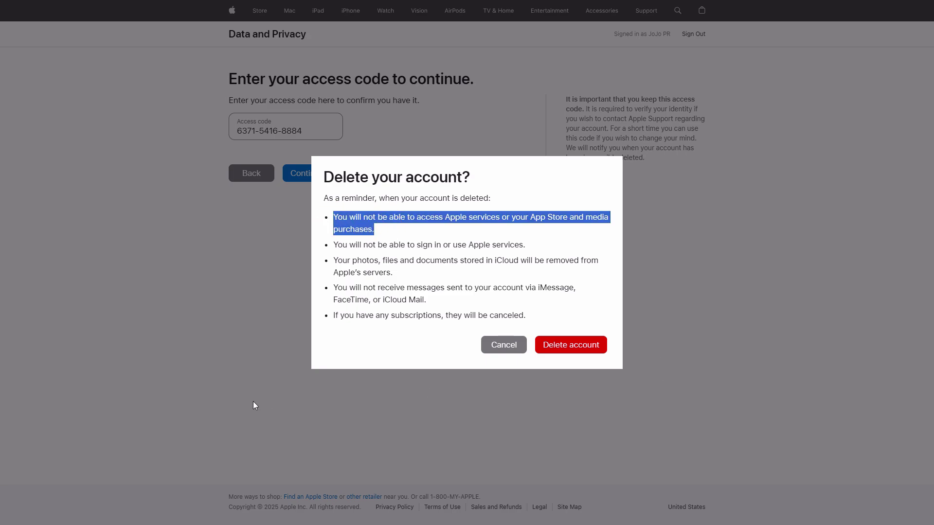
click(457, 287)
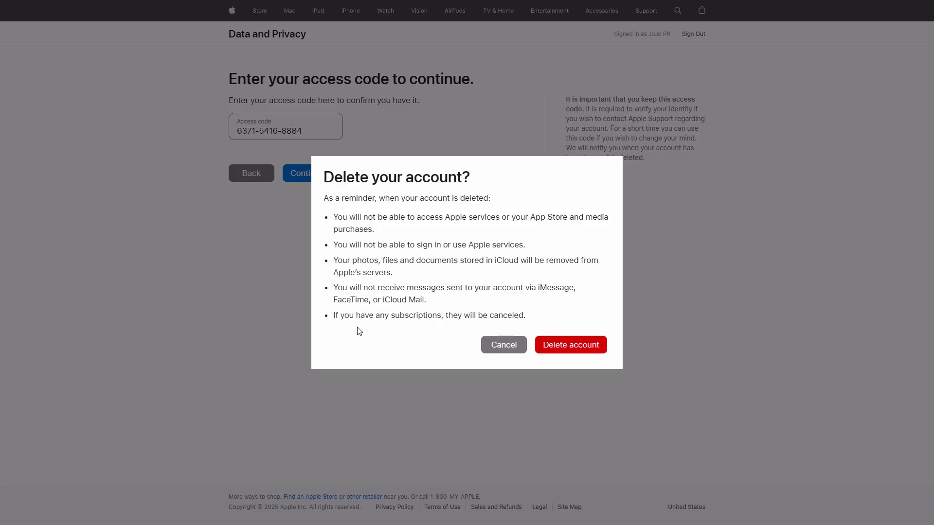
click(568, 347)
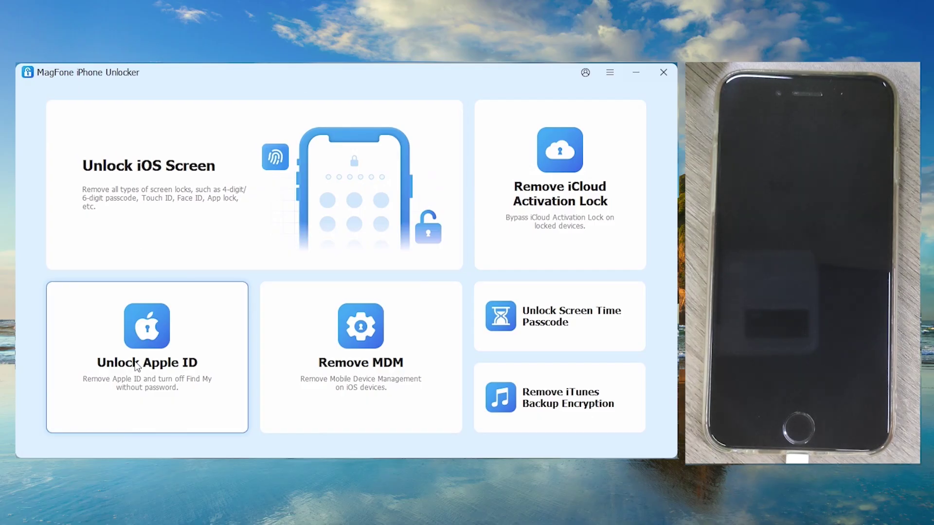
Run MagFone's Unlock Apple ID on the connected iPhone until it reports Unlocked Successfully, then finish.
click(137, 366)
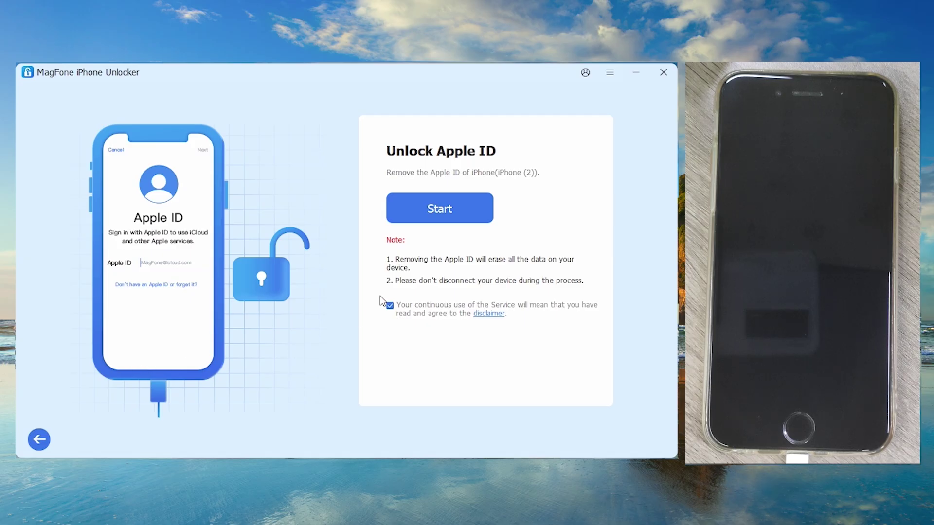
click(457, 208)
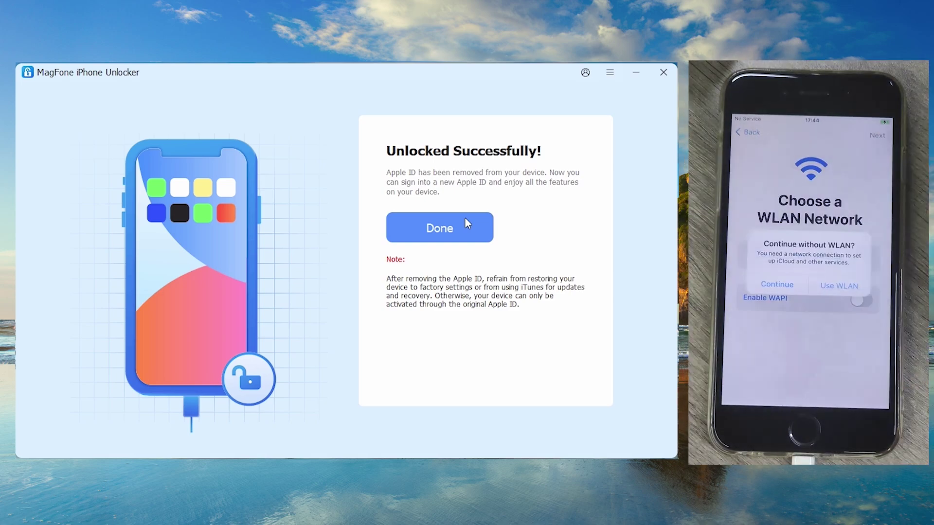
click(459, 228)
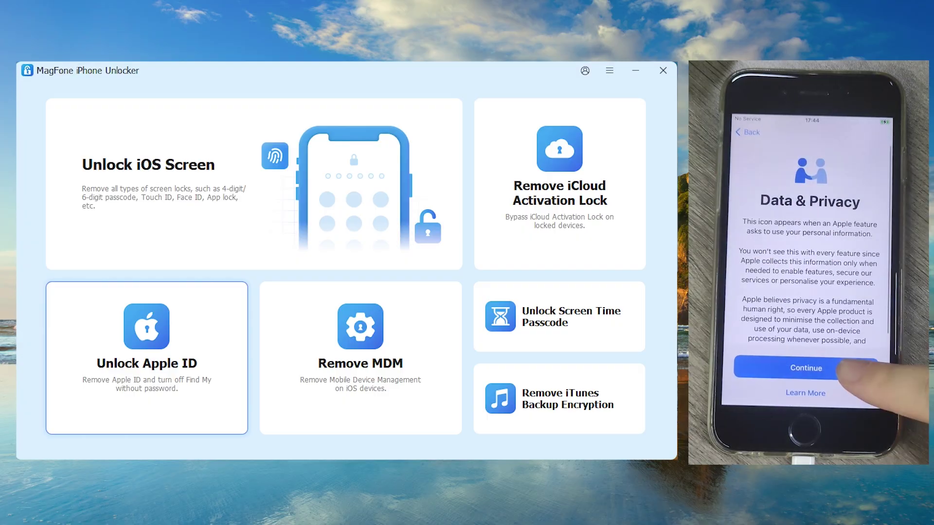
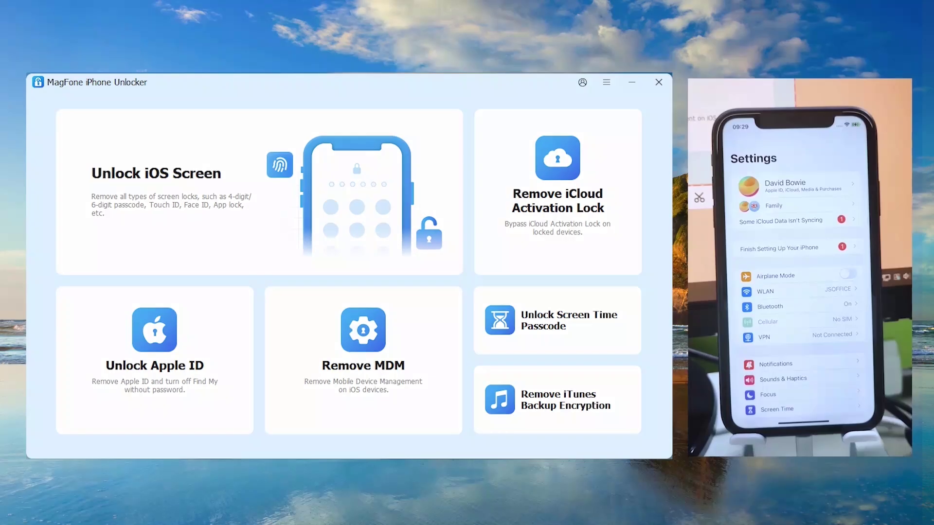
Start Apple ID removal, pass the device status checklist, and answer Yes to screen lock and Two-Factor Authentication.
click(119, 374)
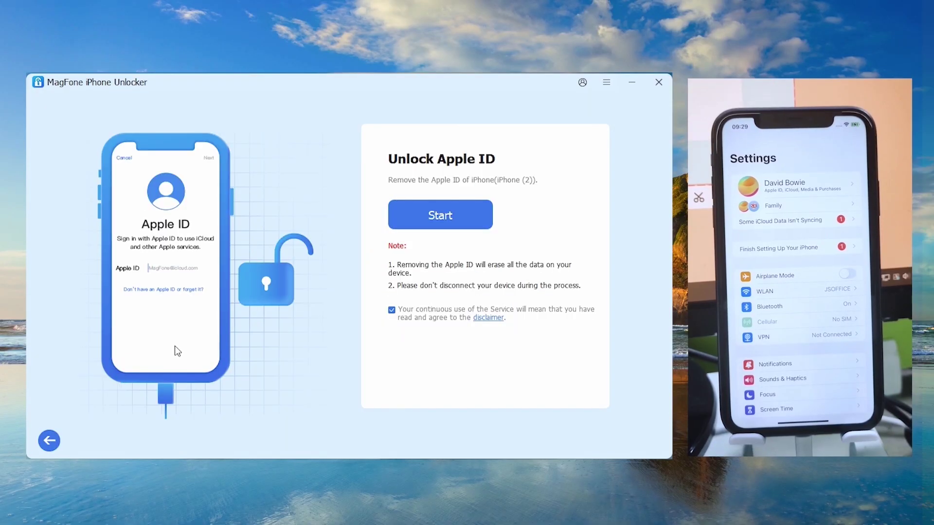
click(465, 216)
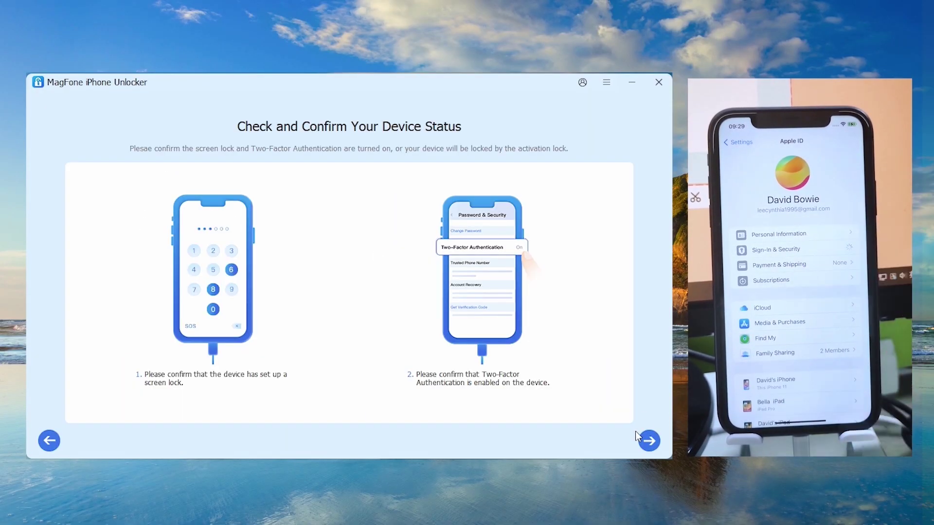
click(649, 440)
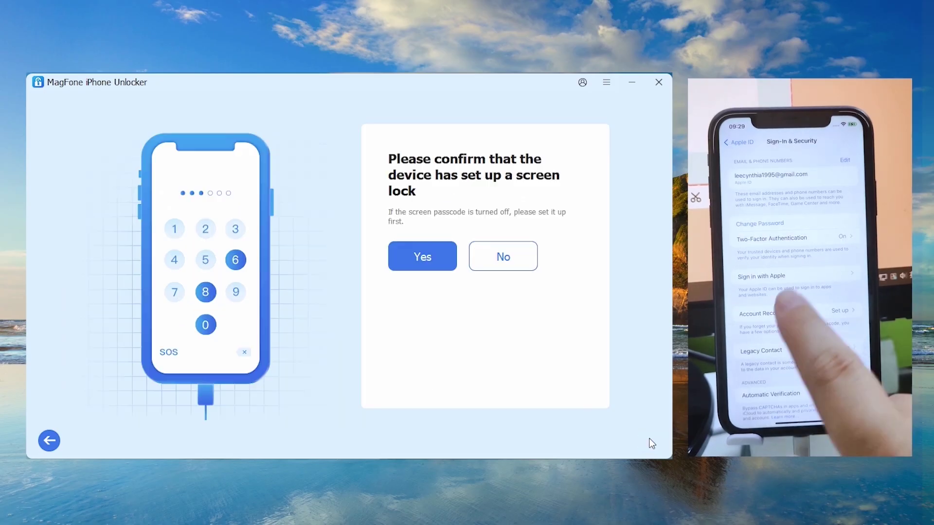
click(398, 269)
click(400, 269)
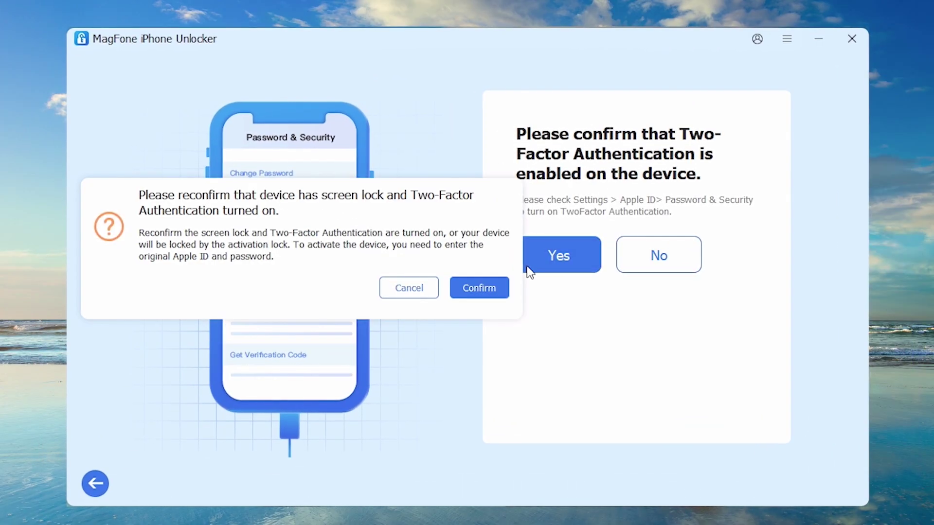